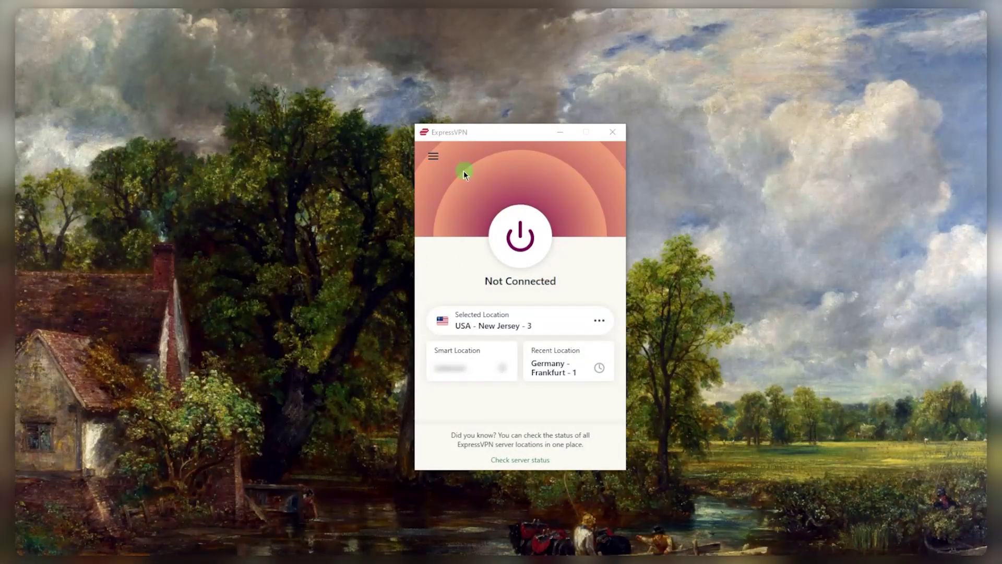
# - Connect to USA - New Jersey - 3, then disconnect again
pyautogui.click(445, 132)
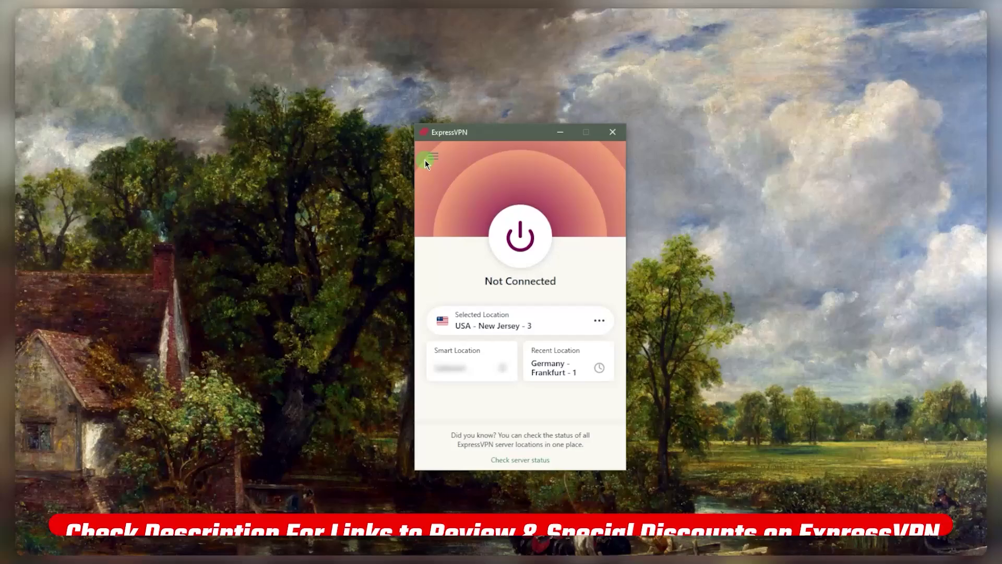
pyautogui.click(478, 200)
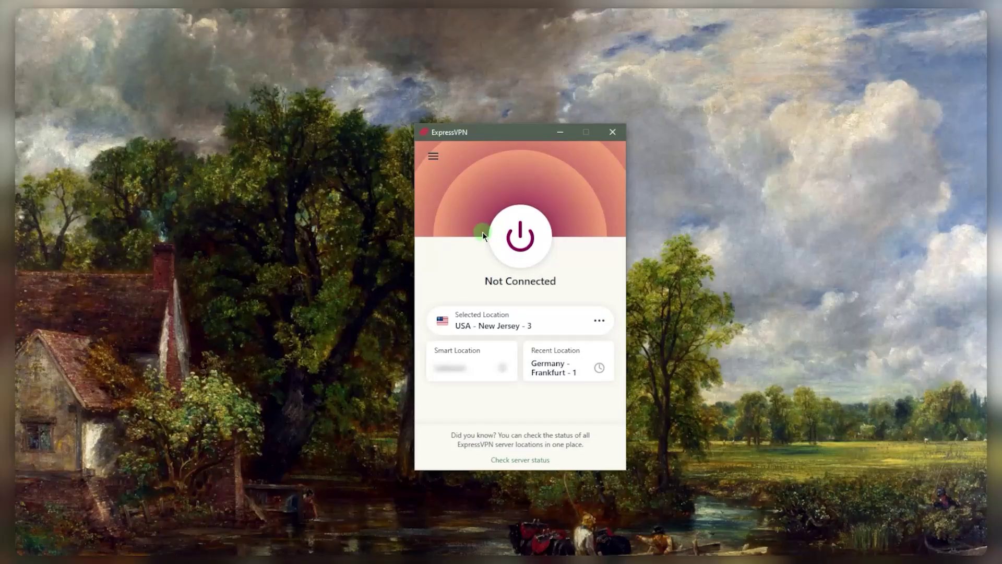
pyautogui.click(515, 239)
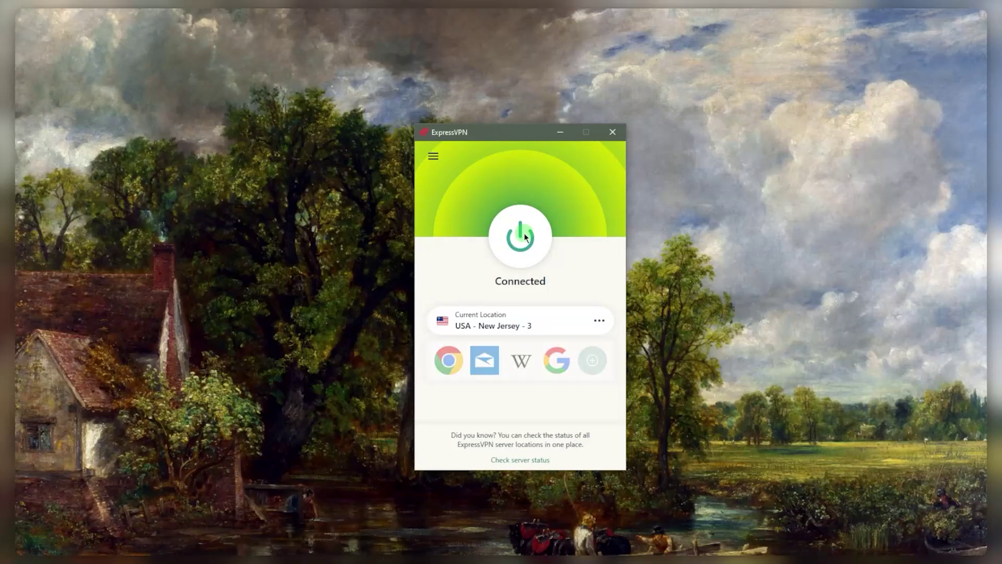
pyautogui.click(525, 238)
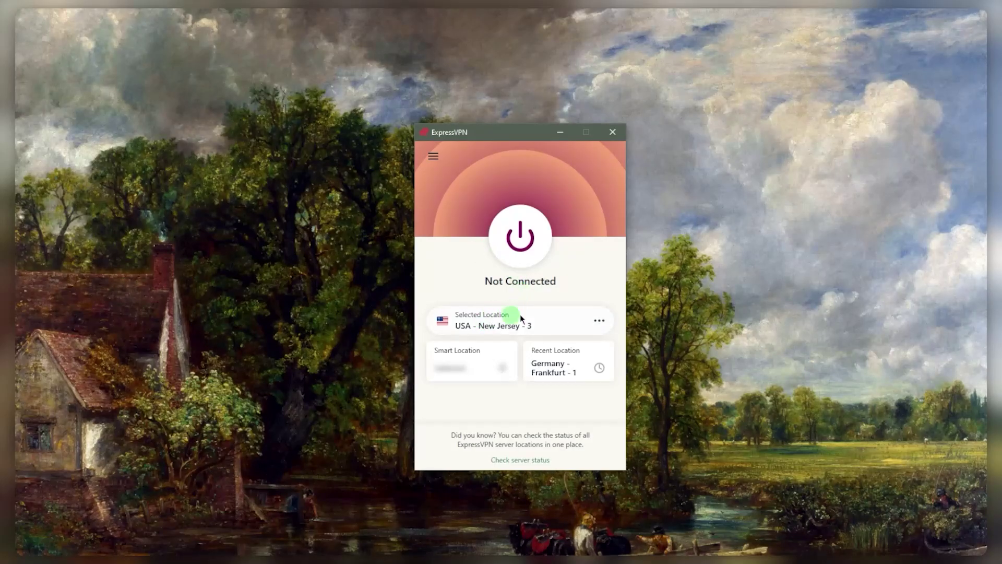
# - Show All Locations, collapse Middle East and Africa, and expand then collapse Asia Pacific
pyautogui.click(433, 159)
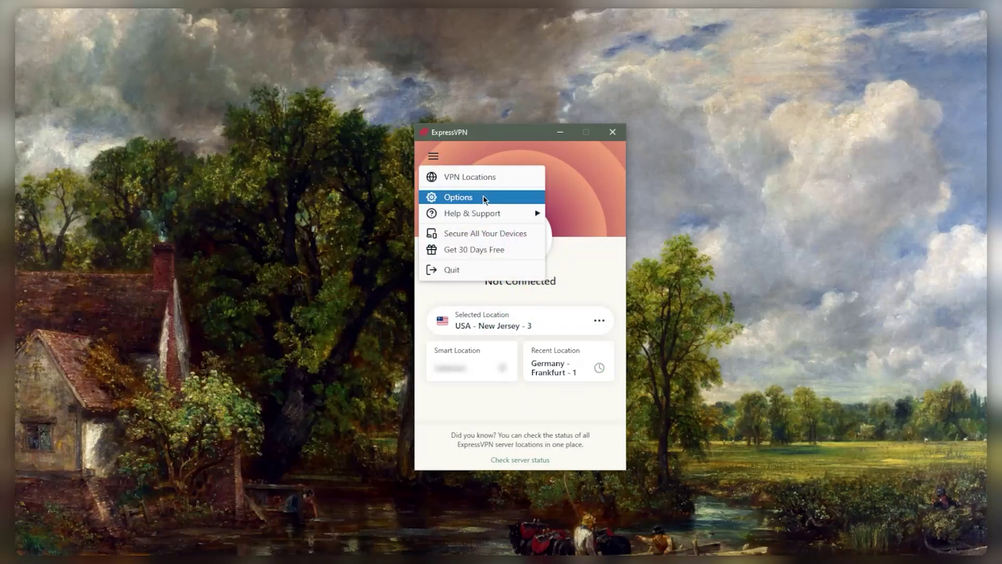
pyautogui.click(486, 176)
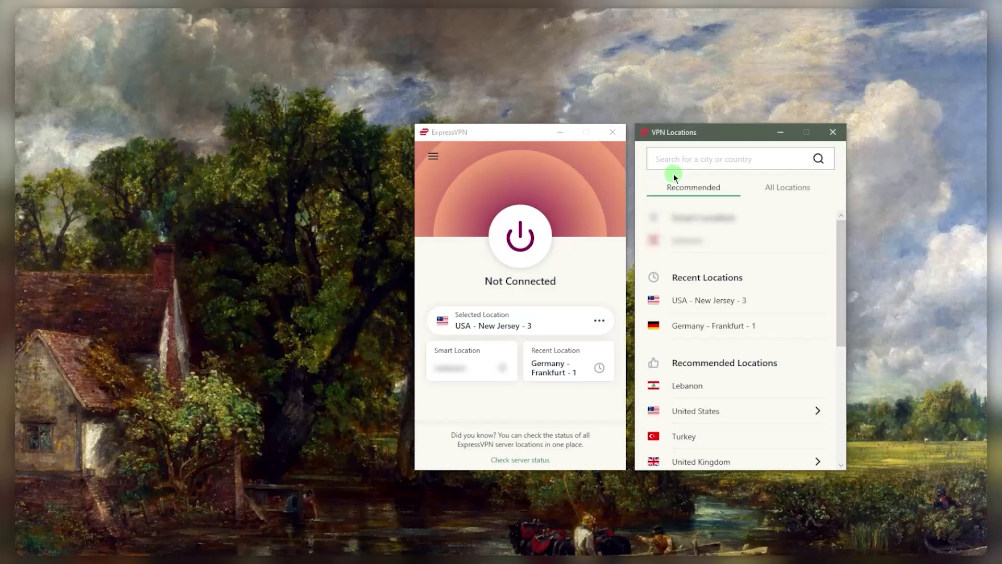
pyautogui.scroll(-5, 721, 308)
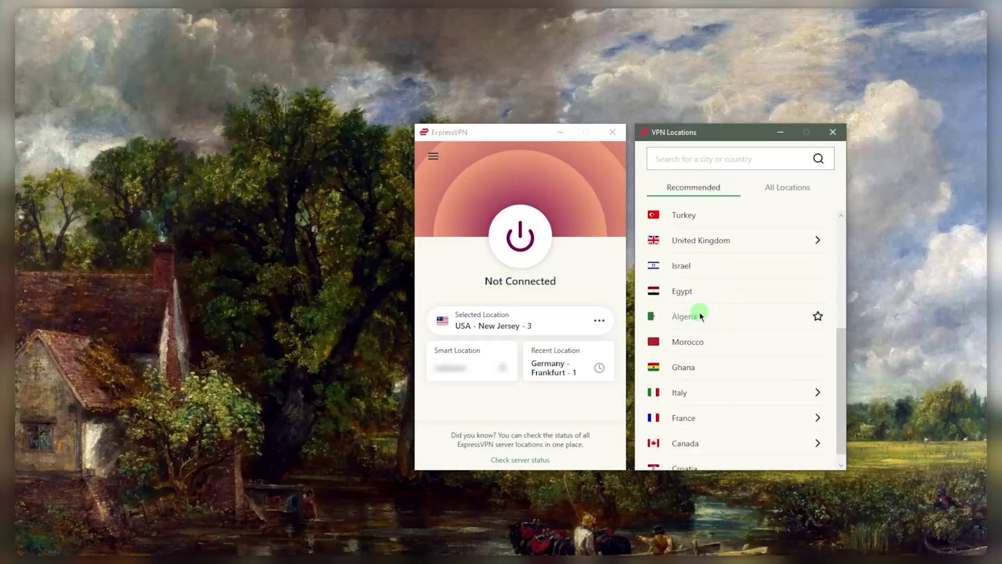
pyautogui.click(790, 188)
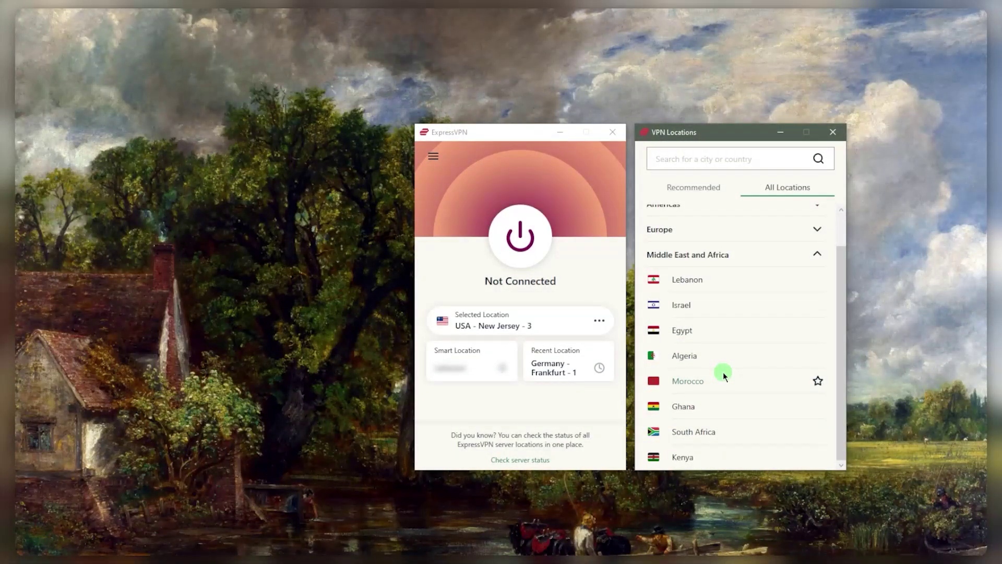
pyautogui.click(818, 254)
pyautogui.click(817, 217)
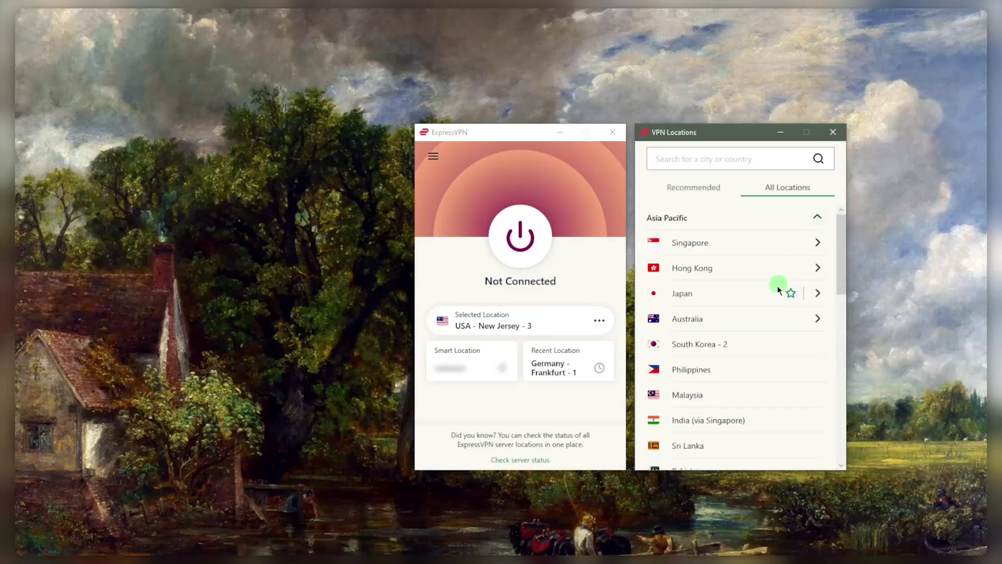
pyautogui.click(817, 218)
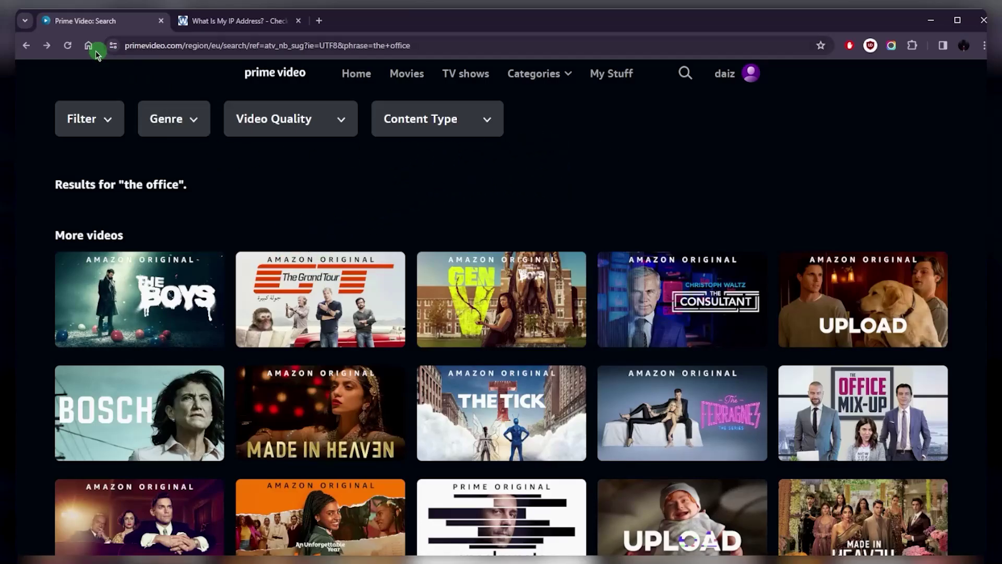
# - Reload the Prime Video 'the office' results, check the New Jersey IP, then minimize Chrome
pyautogui.click(70, 49)
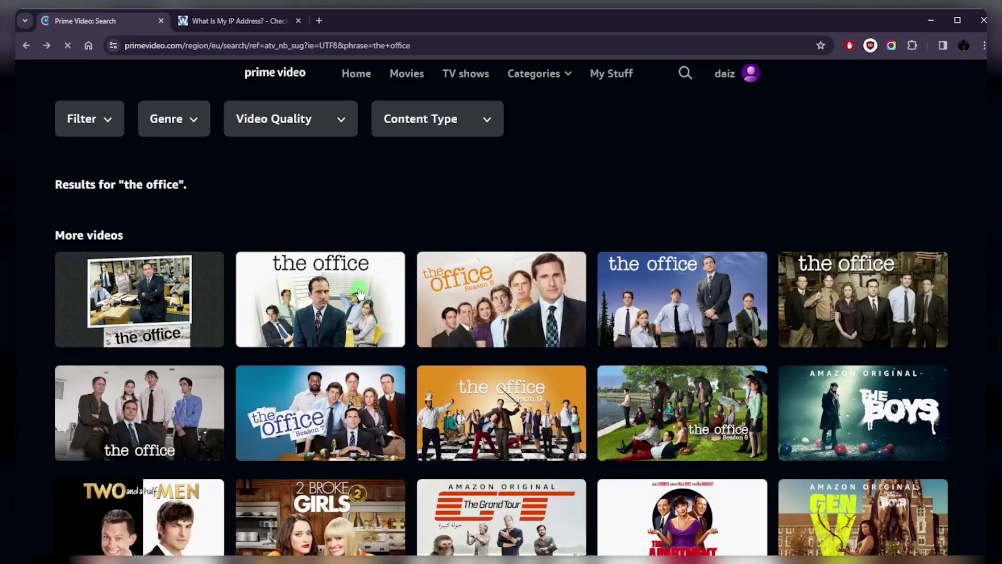
pyautogui.moveTo(490, 274)
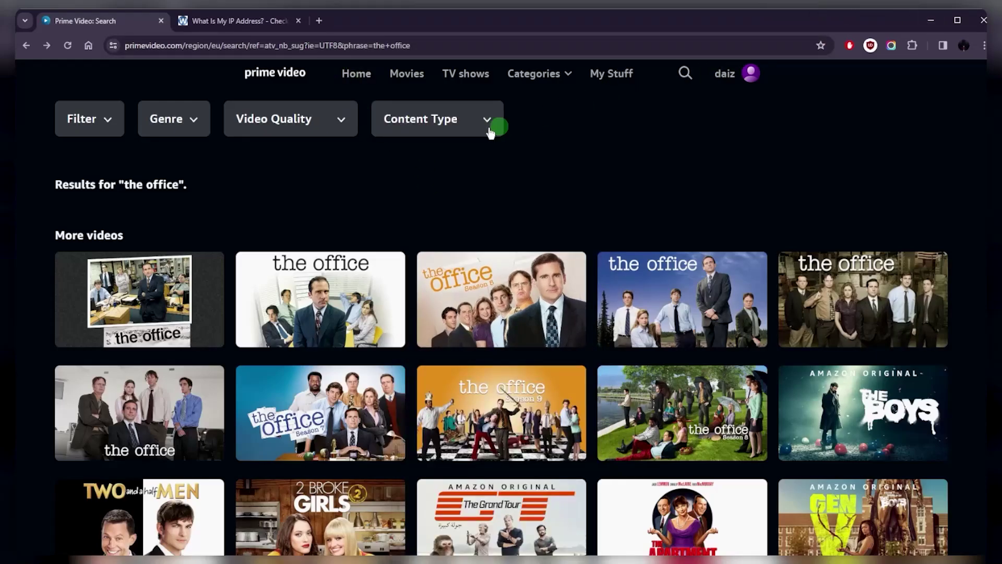
pyautogui.click(272, 31)
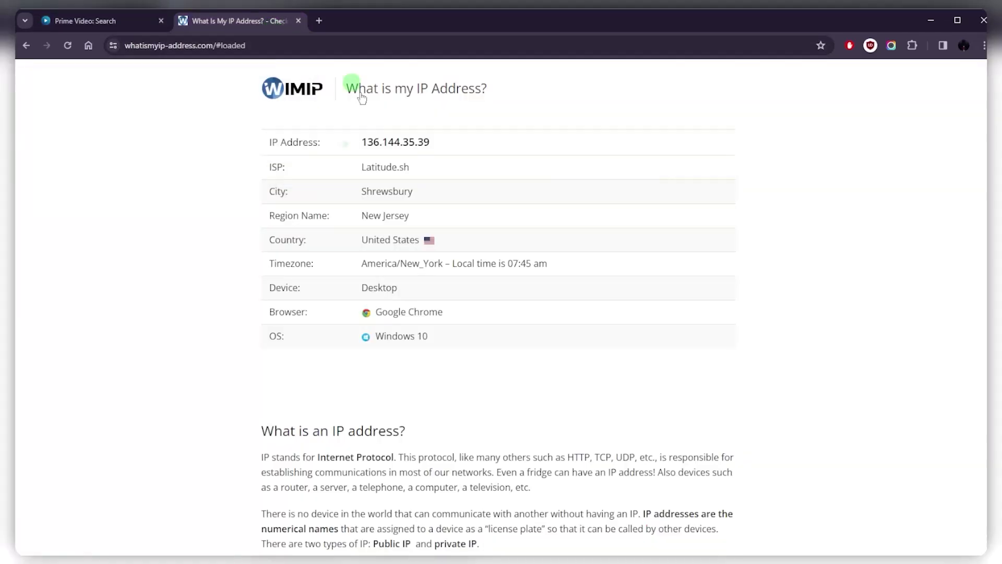
pyautogui.click(930, 21)
# - Expand Europe, select Italy, and connect to Italy - Cosenza
pyautogui.click(828, 269)
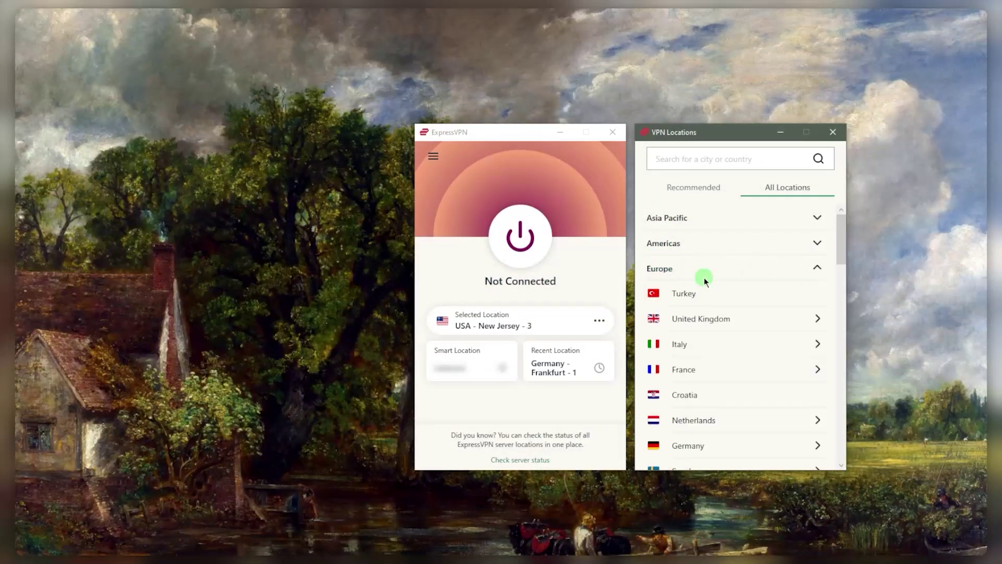
pyautogui.scroll(-1, 704, 415)
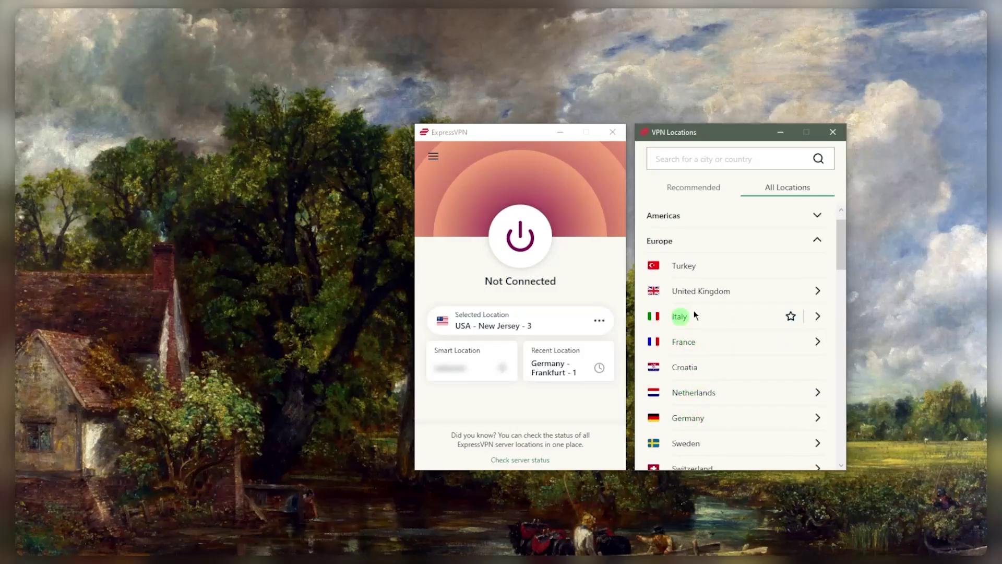
pyautogui.click(678, 316)
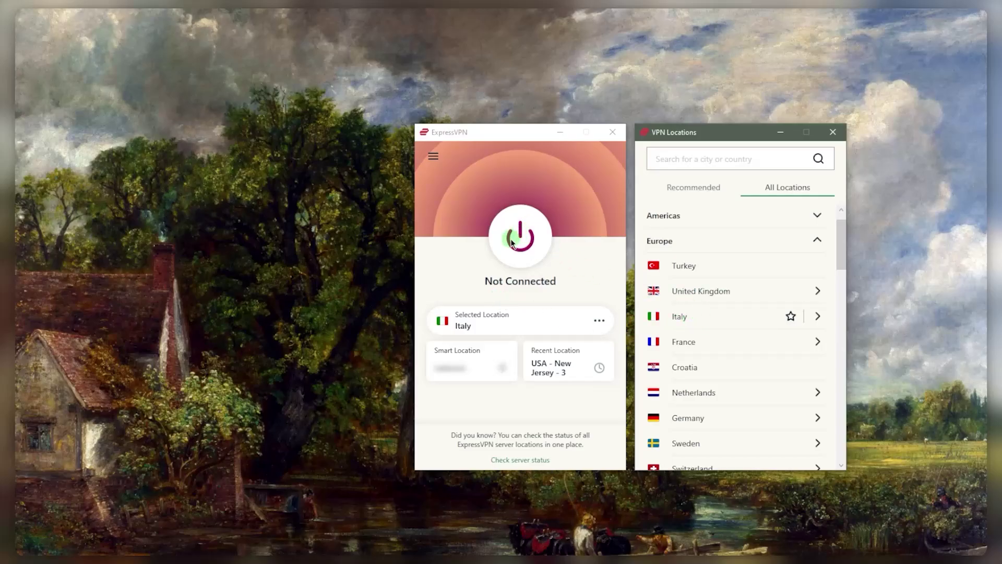
pyautogui.click(669, 311)
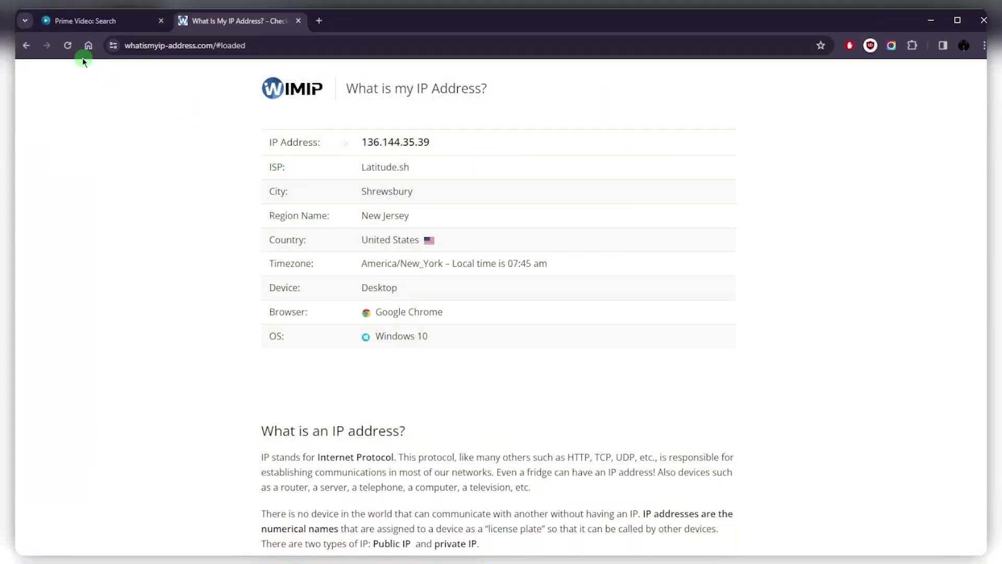
# - Reload the IP page showing Cosenza, Italy and the Prime Video results, then minimize Chrome
pyautogui.click(68, 46)
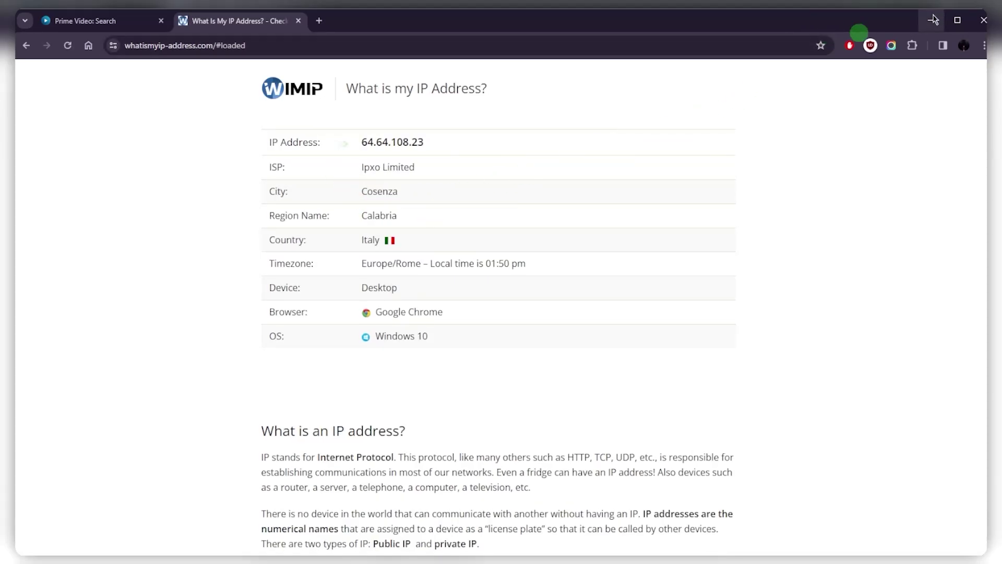
pyautogui.click(81, 22)
pyautogui.click(70, 49)
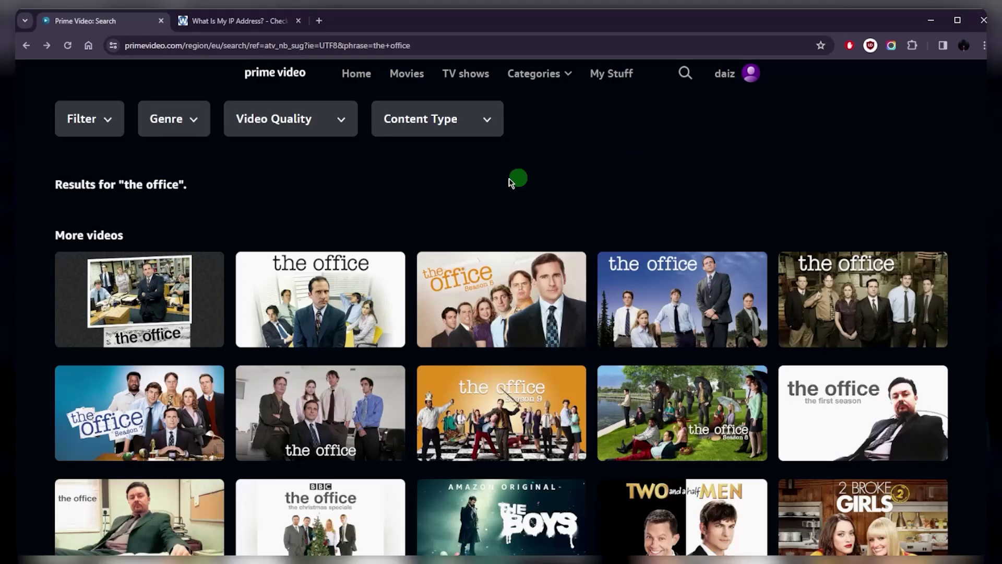
pyautogui.click(939, 26)
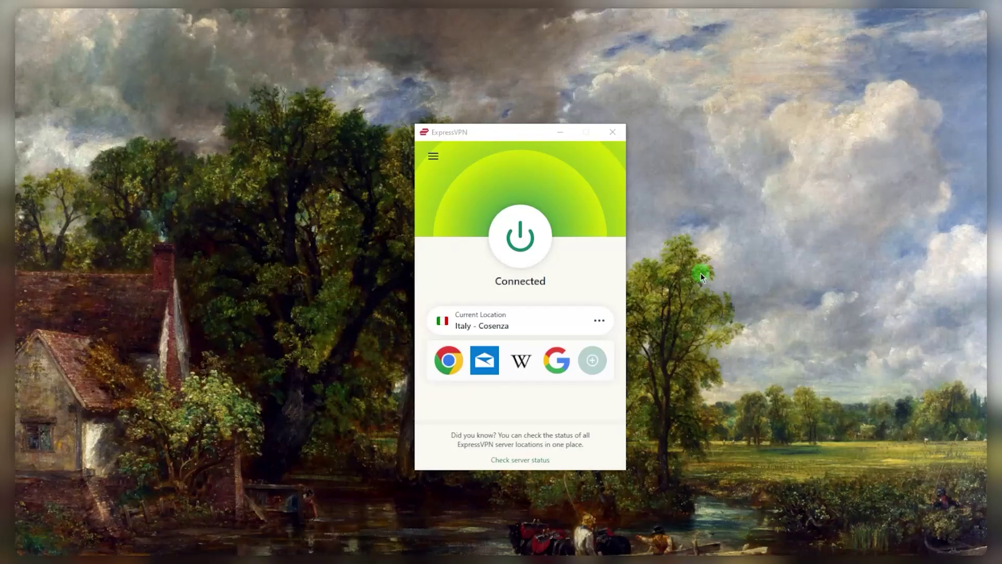
# - Switch off the Italy - Cosenza connection from the ExpressVPN power button
pyautogui.click(528, 242)
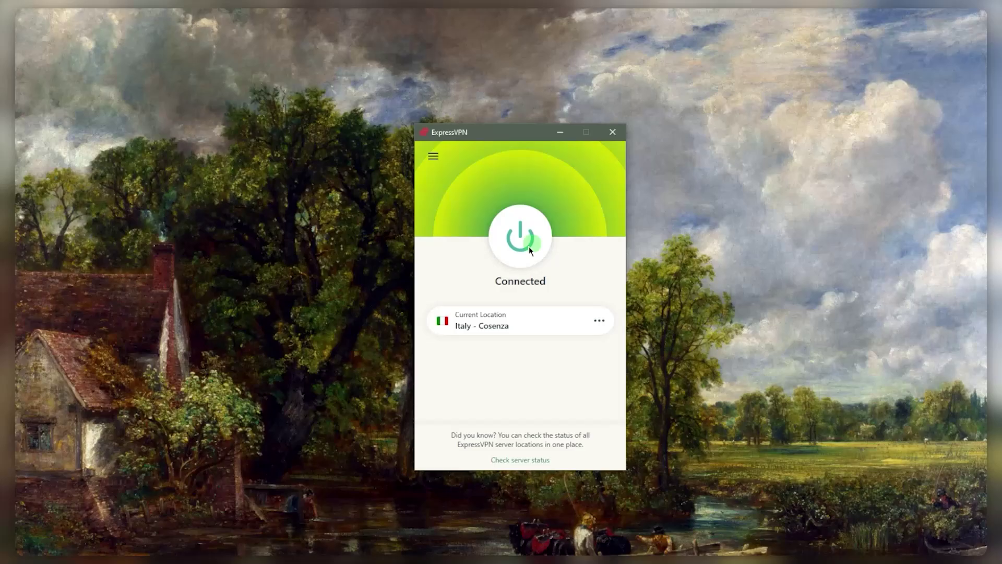
pyautogui.click(528, 247)
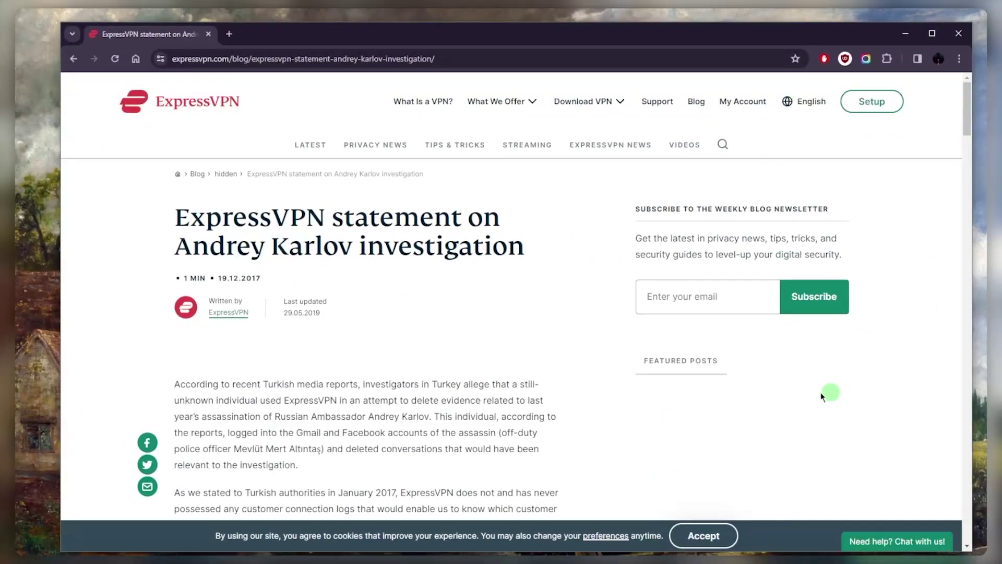
pyautogui.scroll(-2, 535, 396)
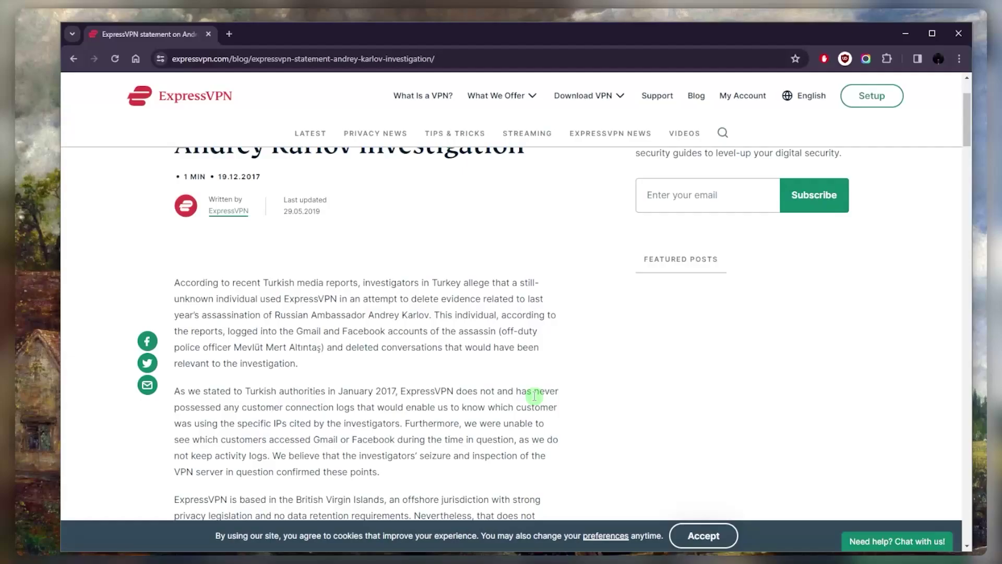
pyautogui.scroll(-3, 534, 396)
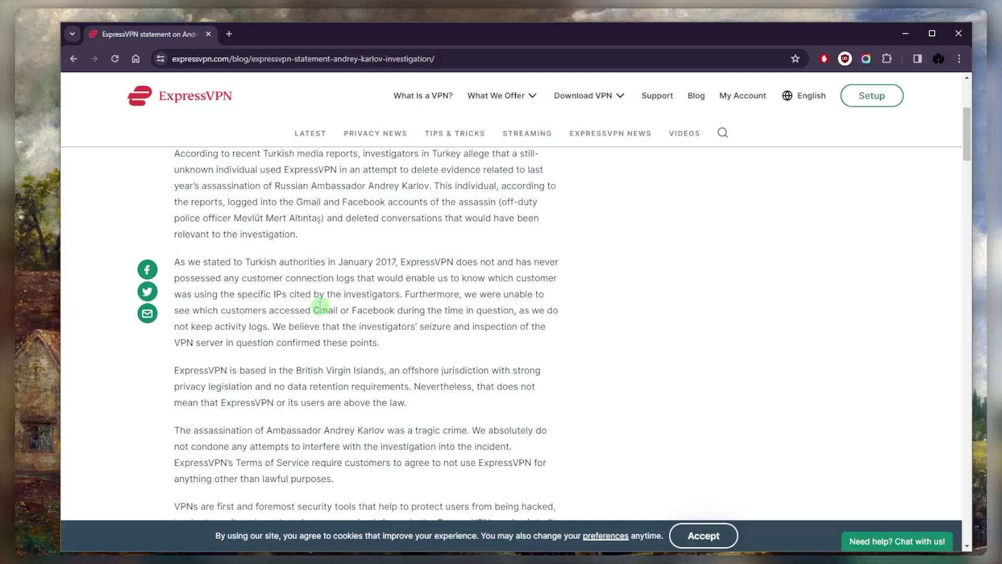
pyautogui.moveTo(402, 263); pyautogui.dragTo(330, 291)
pyautogui.click(330, 292)
# - Close the browser window and bring ExpressVPN back into focus
pyautogui.click(959, 34)
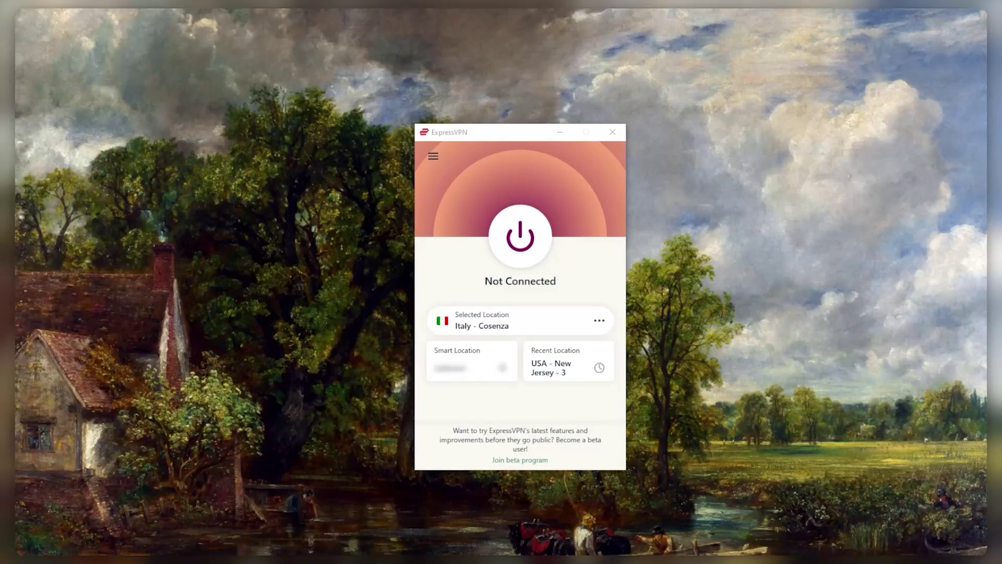
pyautogui.click(580, 257)
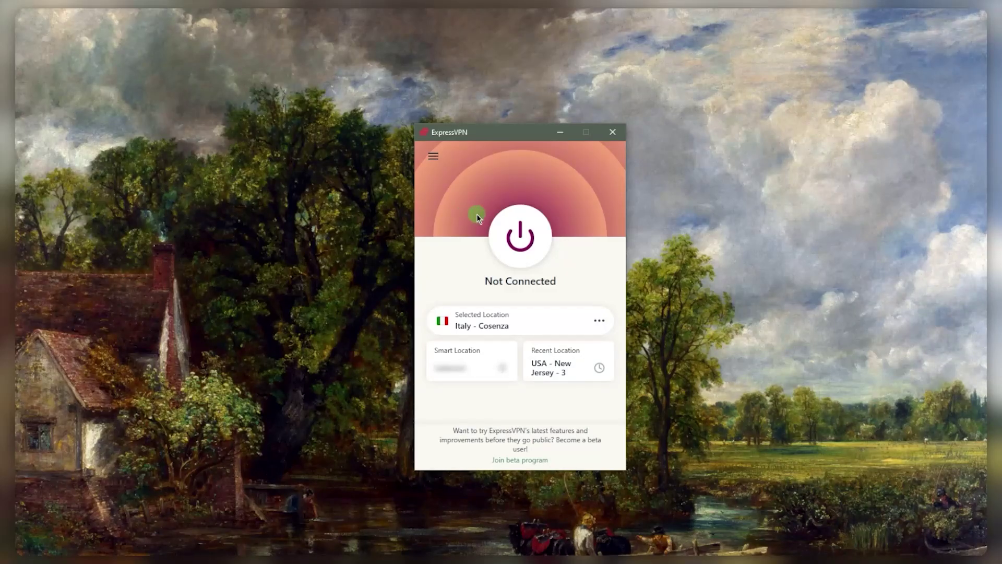
pyautogui.click(435, 156)
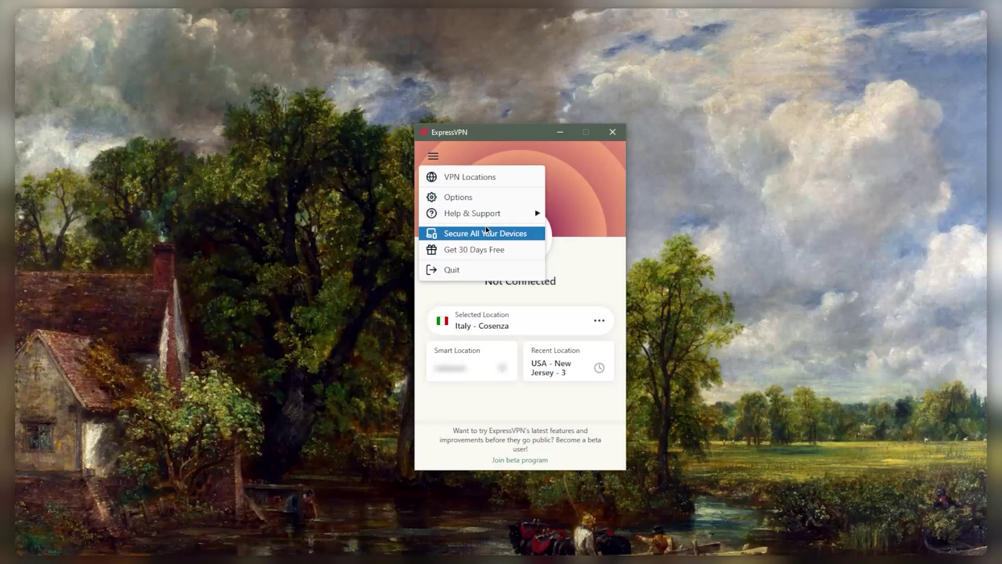
pyautogui.click(478, 200)
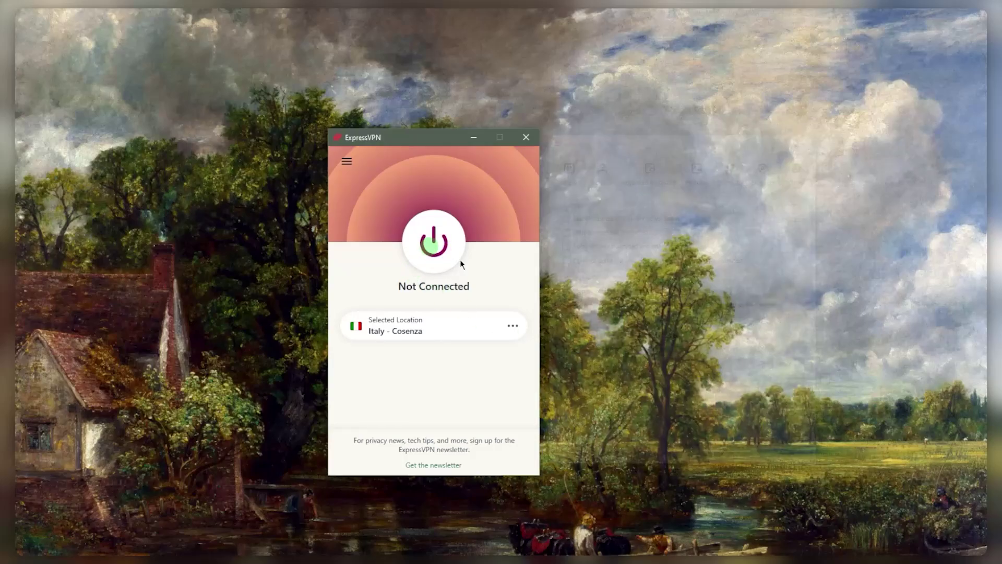
# - Connect to Italy - Cosenza and disconnect again right away
pyautogui.click(435, 249)
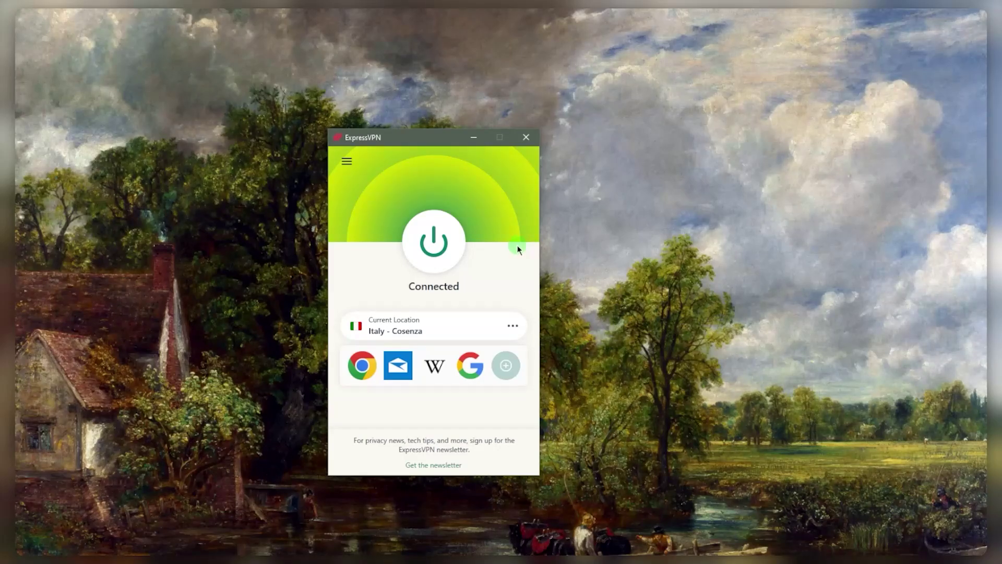
pyautogui.click(459, 238)
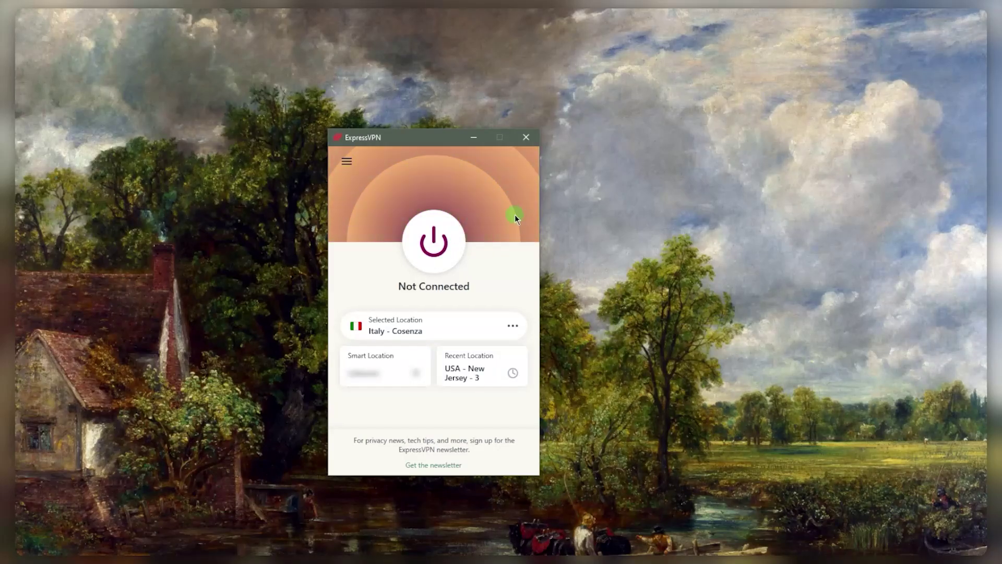
pyautogui.click(347, 164)
# - In Options, turn the 'Stop all internet traffic' kill switch on and back off
pyautogui.click(399, 204)
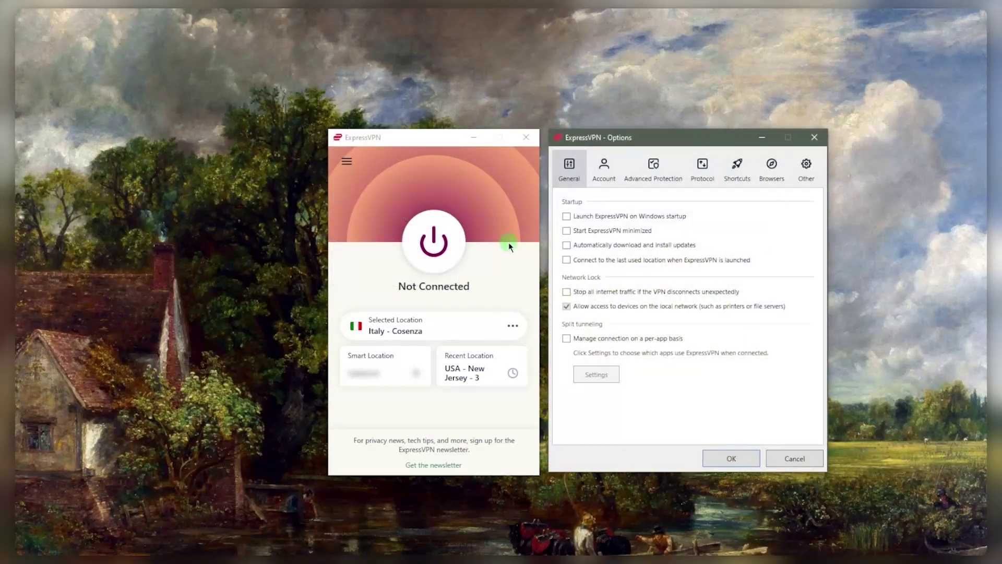
pyautogui.click(566, 292)
pyautogui.click(566, 293)
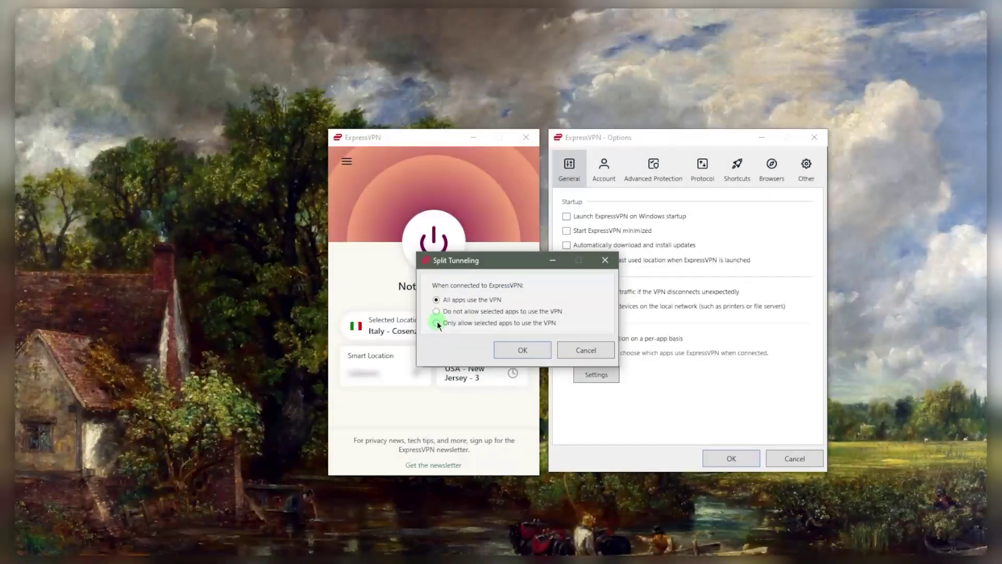
# - Try 'Only allow selected apps' with Google Chrome, then exclude qBittorrent from the VPN instead
pyautogui.click(437, 321)
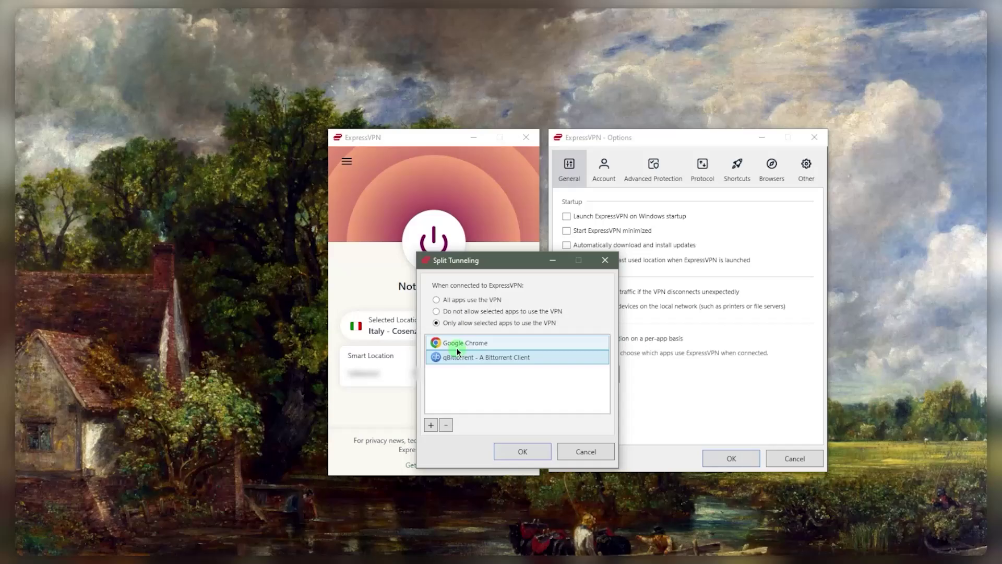
pyautogui.click(453, 344)
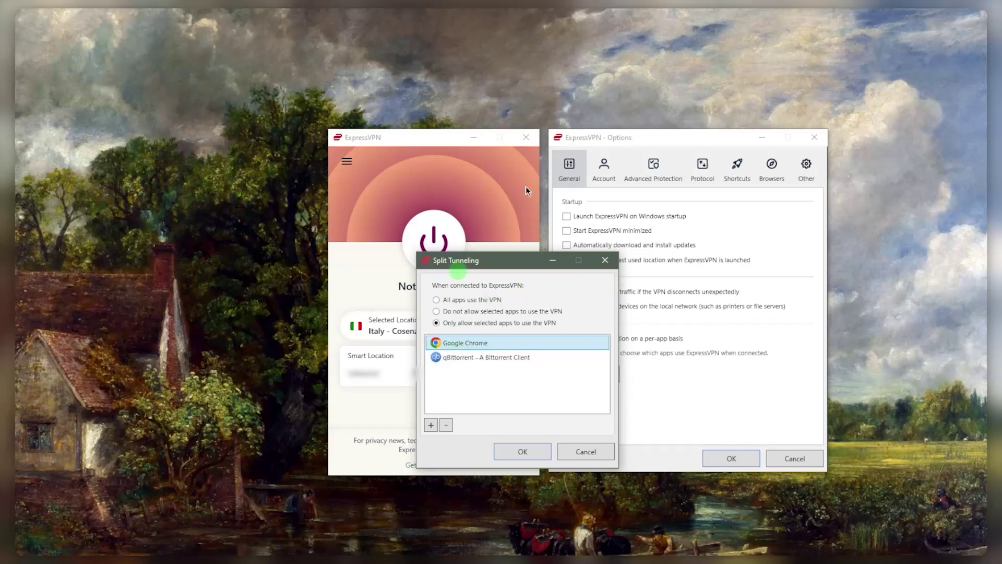
pyautogui.click(448, 311)
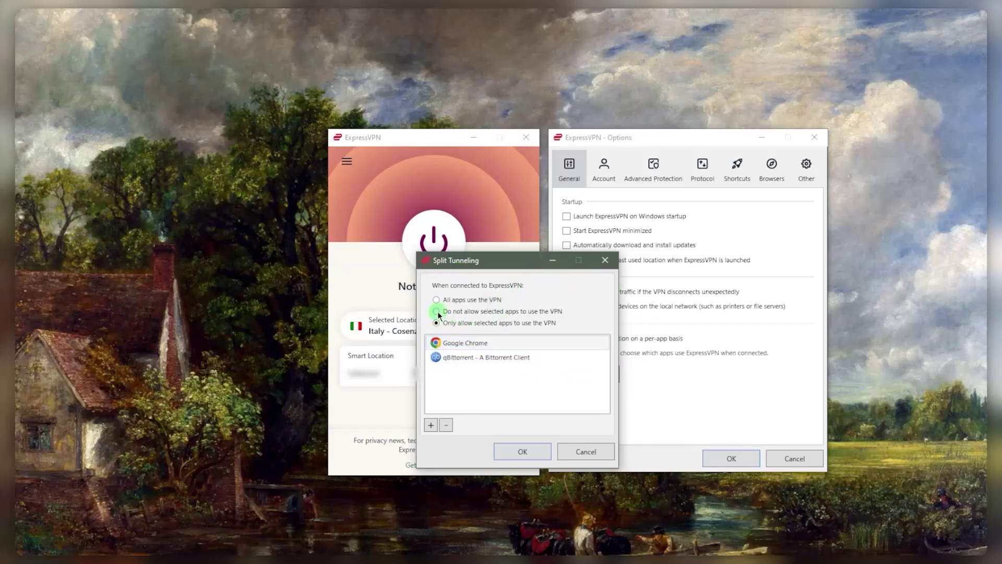
pyautogui.click(497, 345)
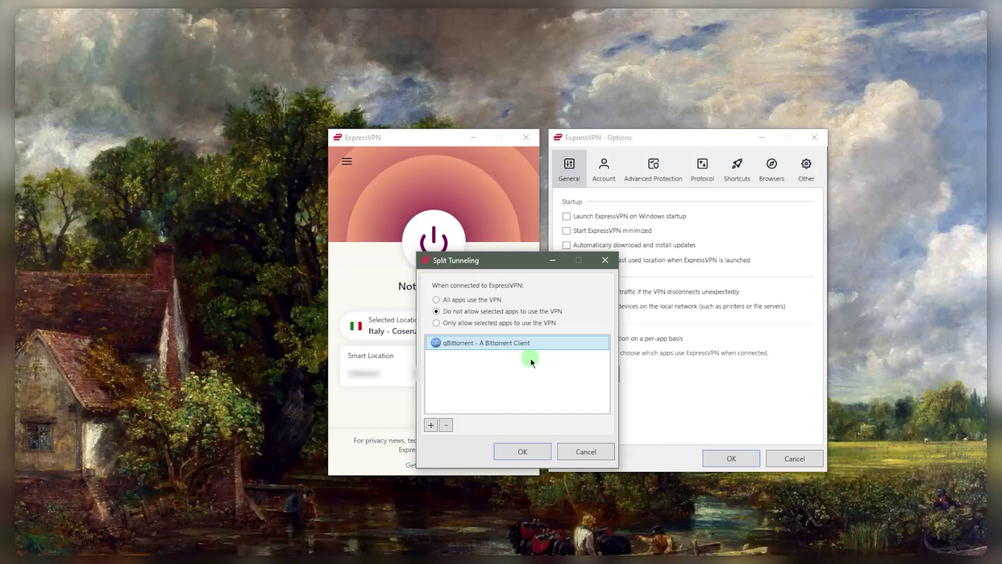
# - Drop split-tunneling changes, disable per-app management, and compare the Lightway - UDP and Automatic protocols
pyautogui.click(585, 452)
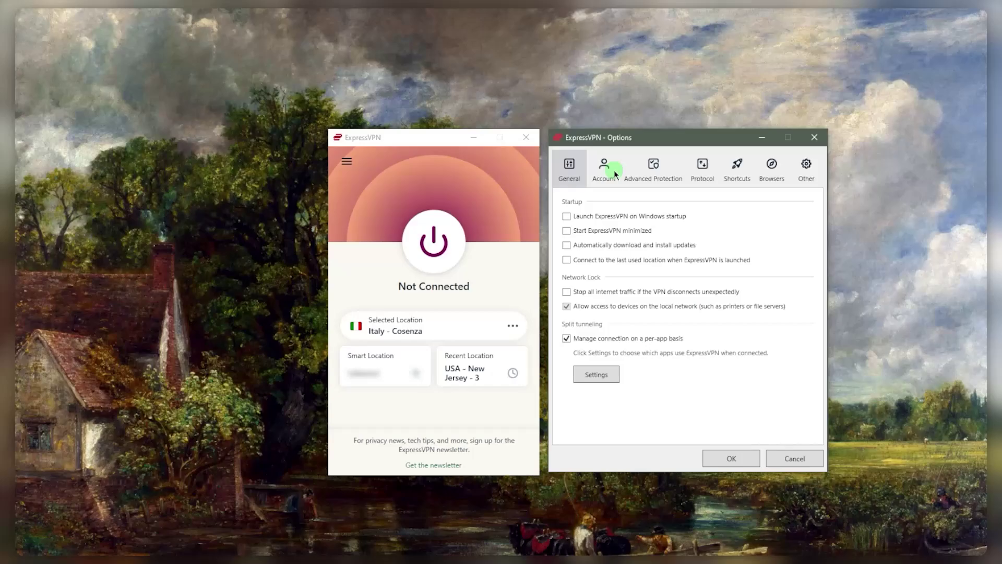
pyautogui.click(569, 340)
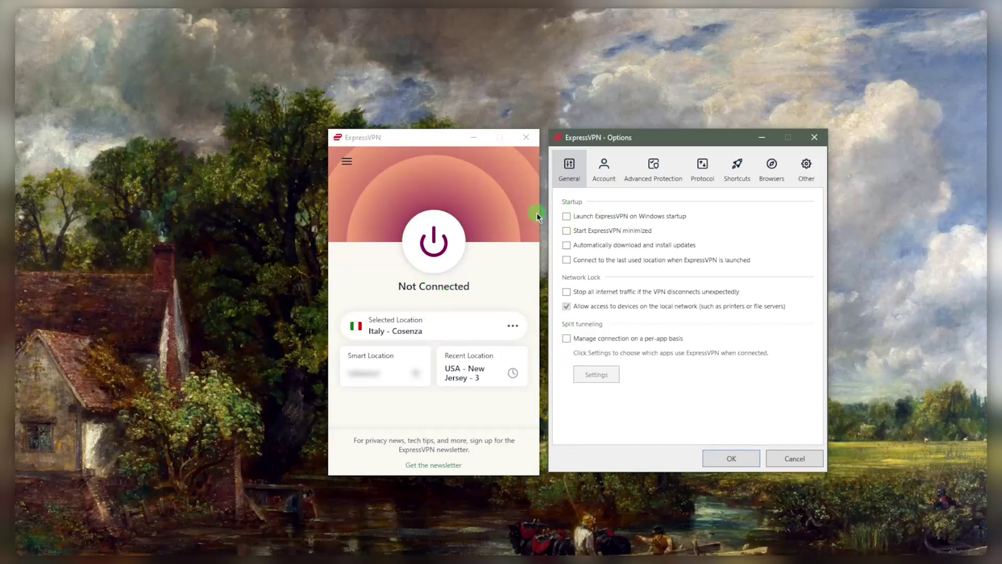
pyautogui.click(705, 167)
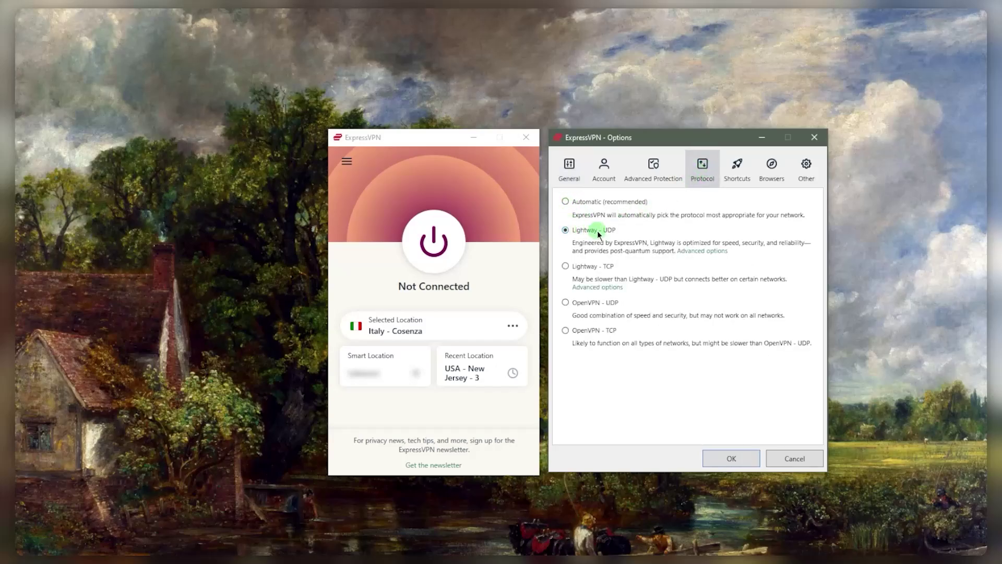
pyautogui.click(572, 234)
pyautogui.click(572, 207)
# - Check the Advanced Protection blocking options, return to General, and close Options with OK
pyautogui.click(648, 170)
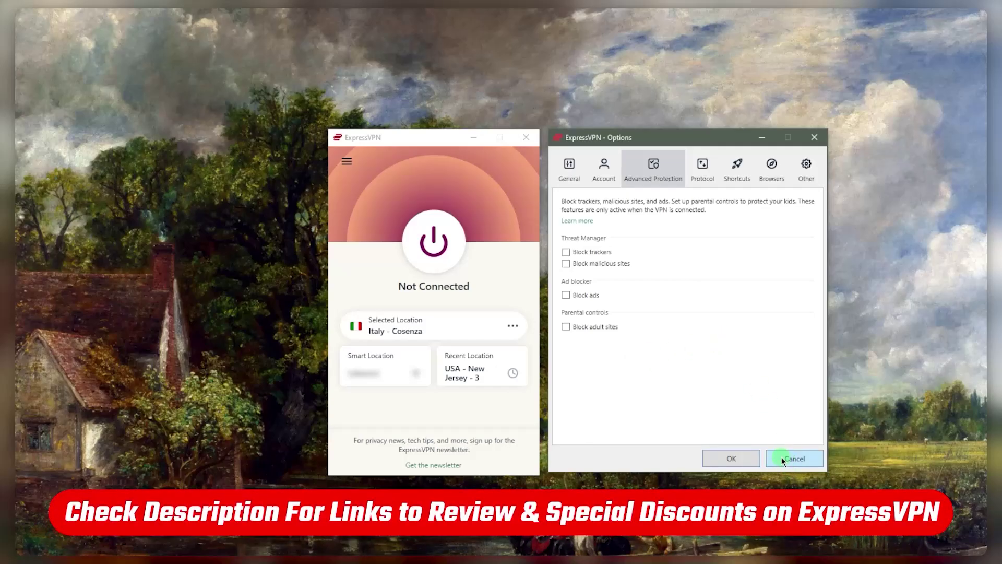
pyautogui.click(581, 169)
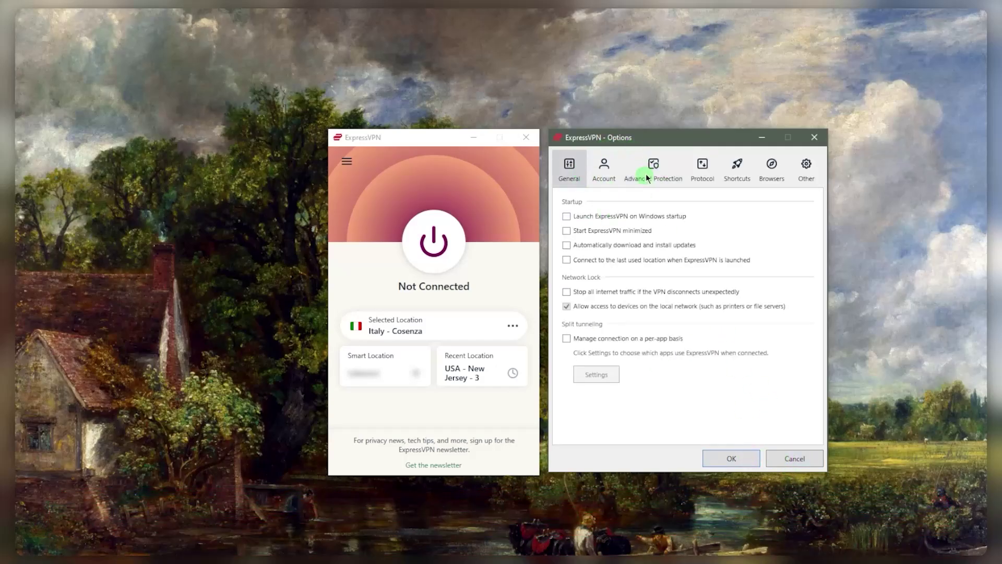
pyautogui.click(731, 458)
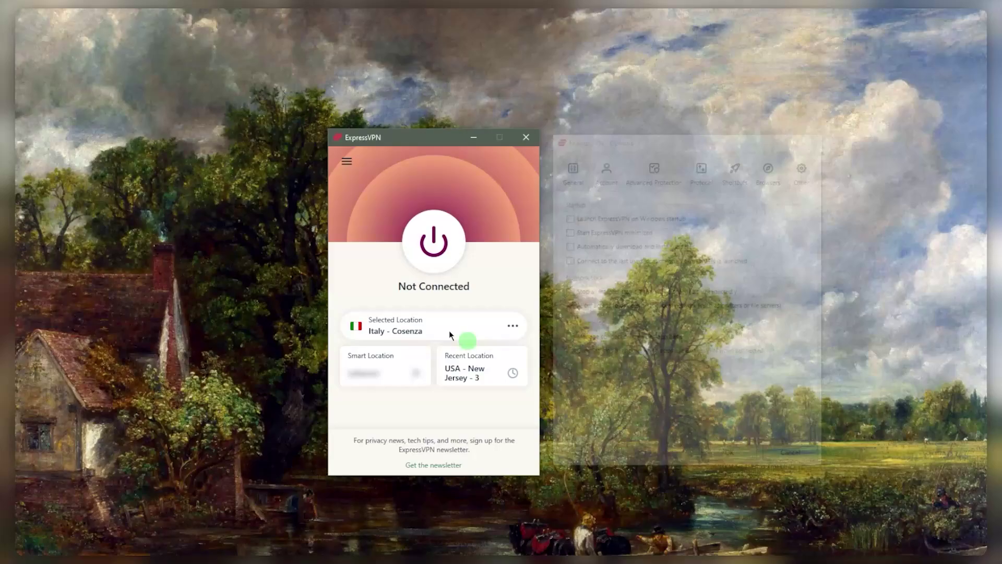
# - Connect to Sweden from the Europe section of the All Locations list
pyautogui.click(348, 162)
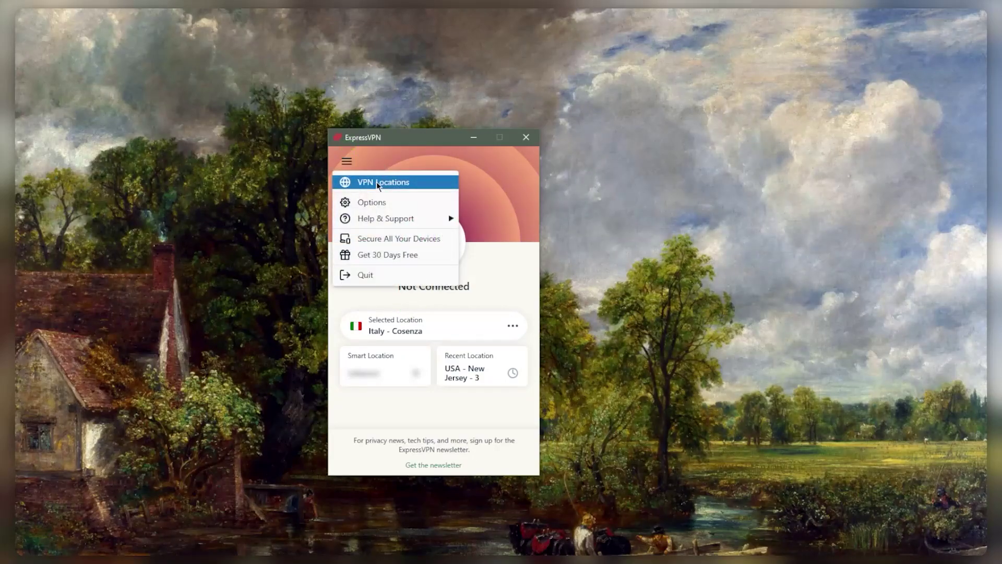
pyautogui.click(417, 326)
pyautogui.moveTo(669, 139); pyautogui.dragTo(579, 142)
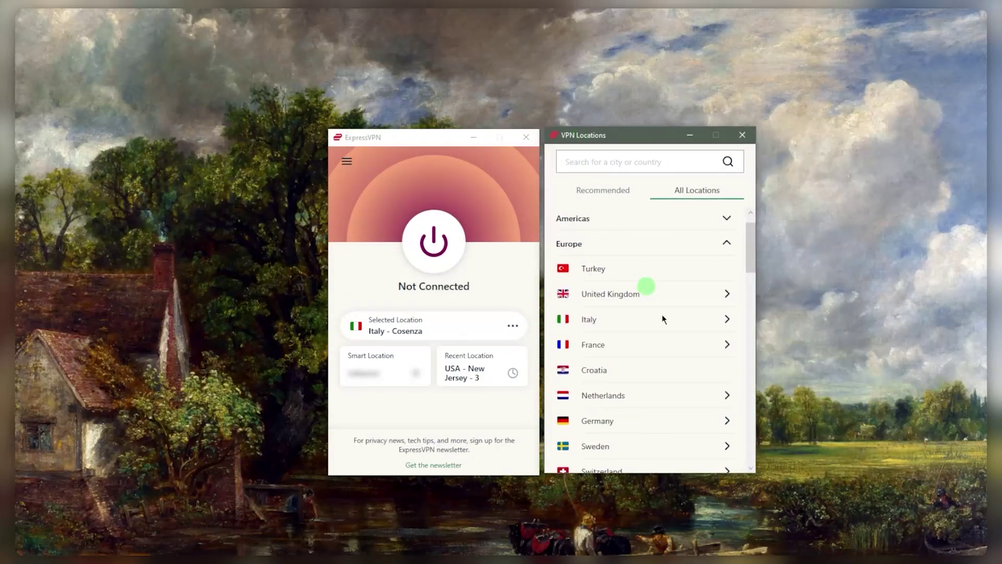
pyautogui.scroll(-3, 665, 334)
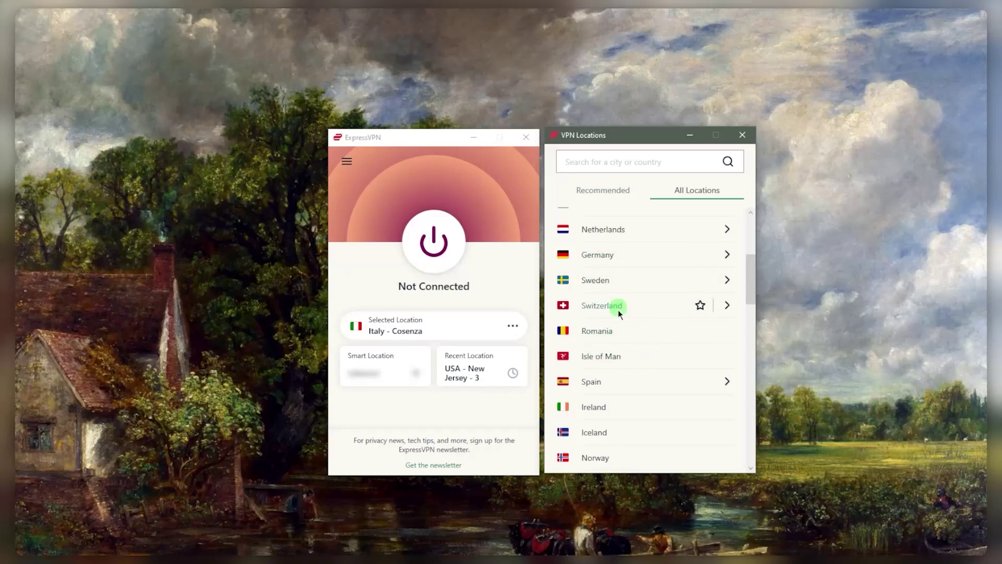
pyautogui.click(602, 277)
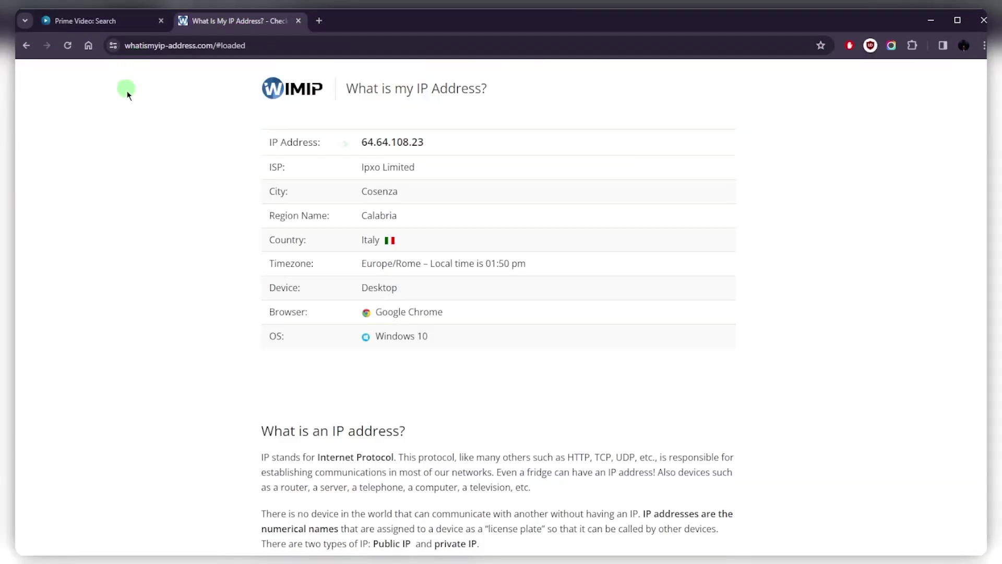
# - Reload whatismyip-address.com to confirm the IP now shows Stockholm, Sweden
pyautogui.click(67, 45)
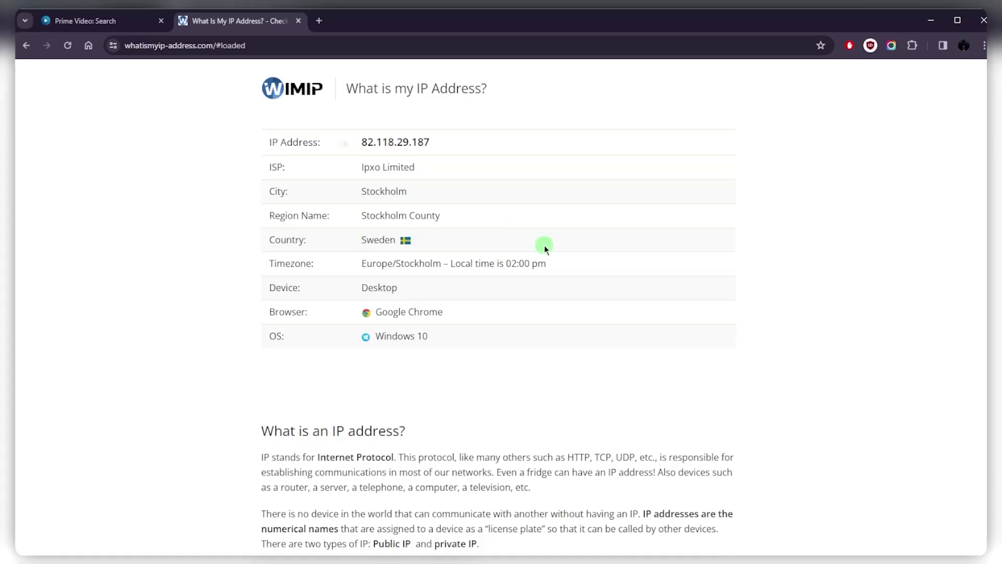
# - Minimize Chrome and move the Sweden-connected ExpressVPN window up and to the right
pyautogui.click(930, 20)
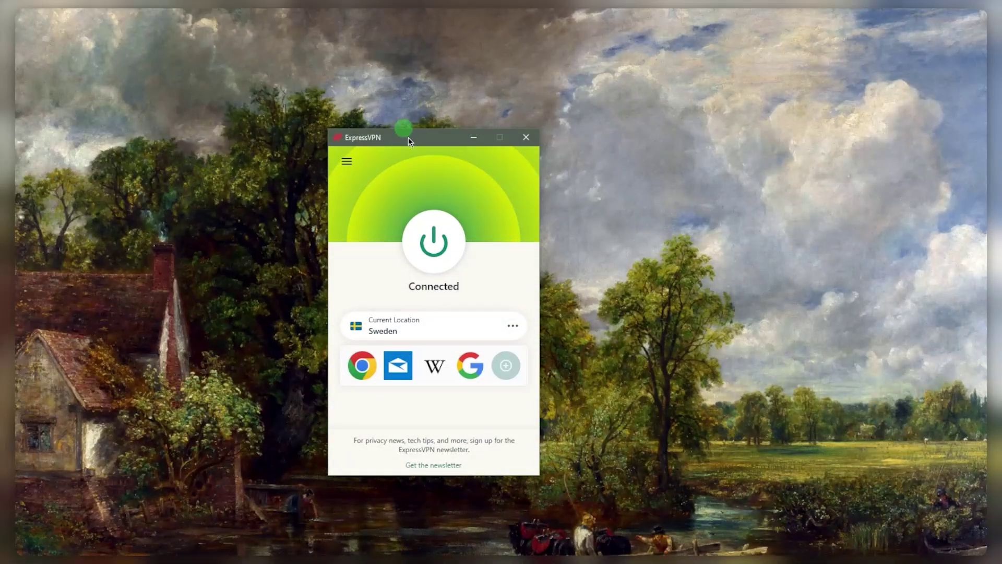
pyautogui.moveTo(408, 137); pyautogui.dragTo(490, 124)
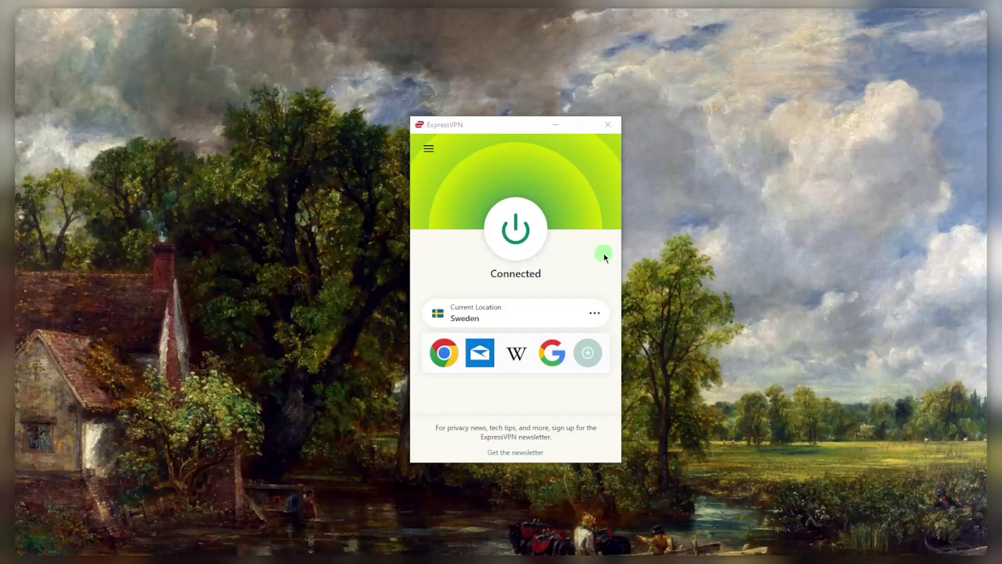
pyautogui.click(516, 229)
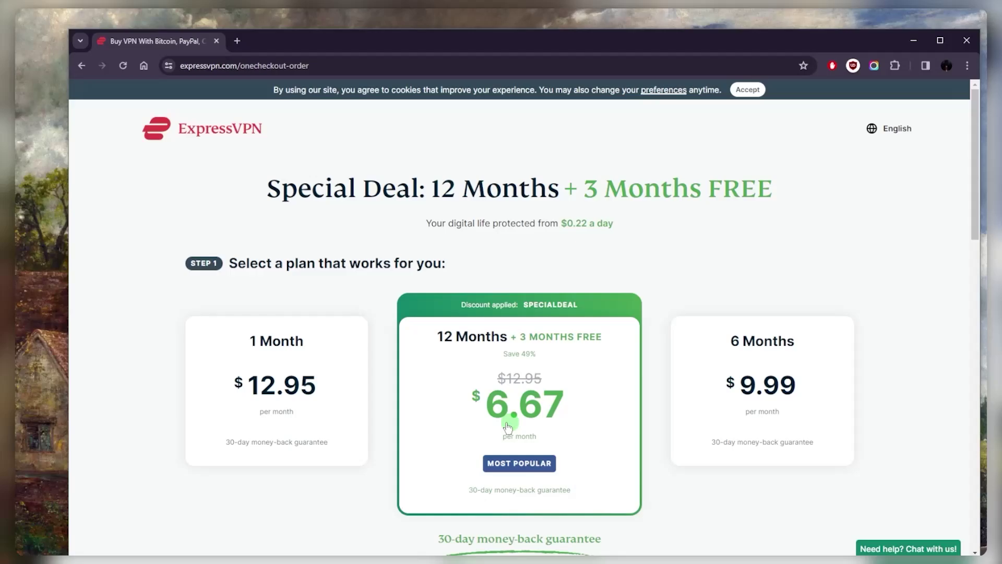
# - Scroll to the plan cards: 1 Month $12.95, 6 Months $9.99, 12 Months + 3 FREE $6.67
pyautogui.scroll(-1, 289, 398)
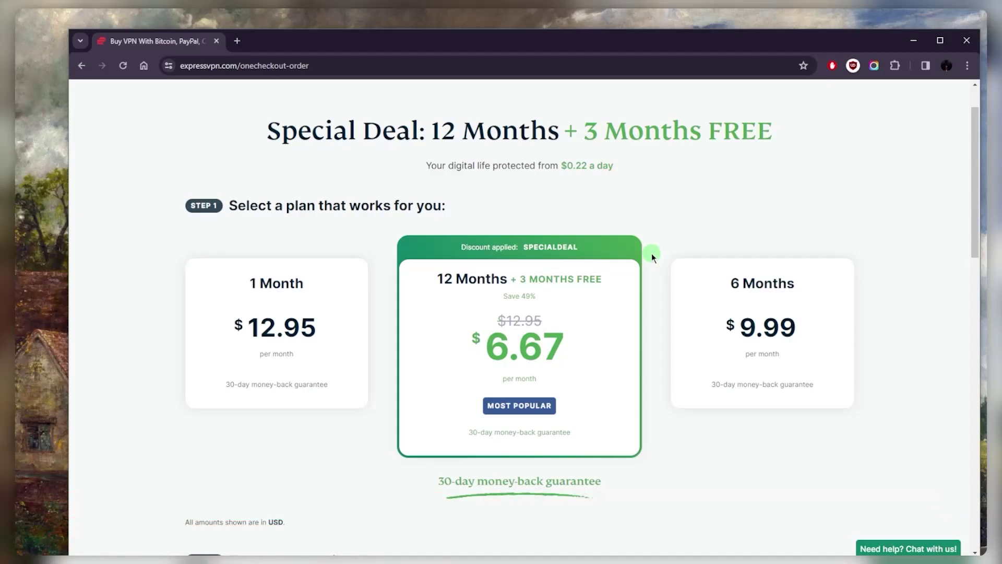
# - Minimize Chrome to bring the ExpressVPN app, with Sweden selected, to the front
pyautogui.click(913, 42)
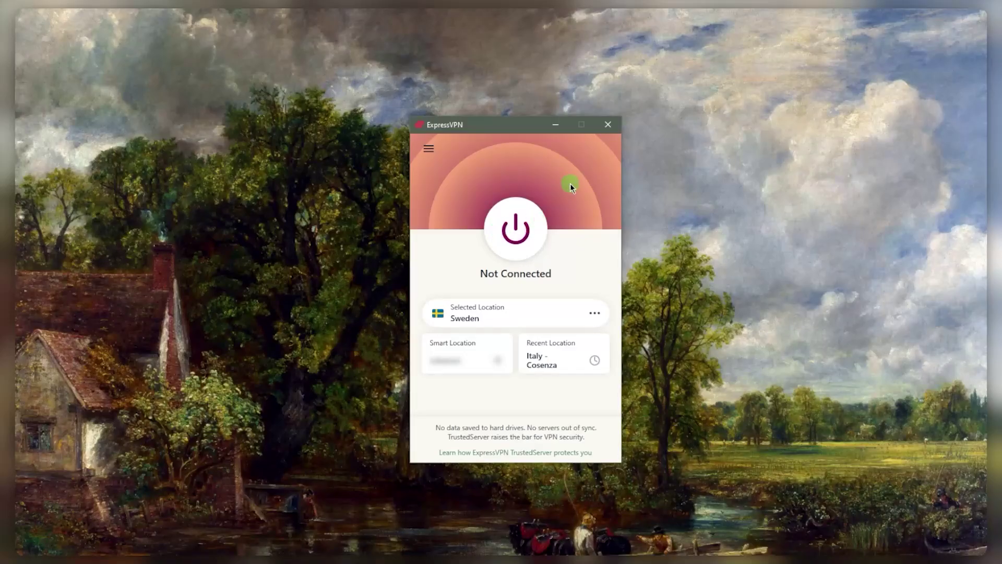